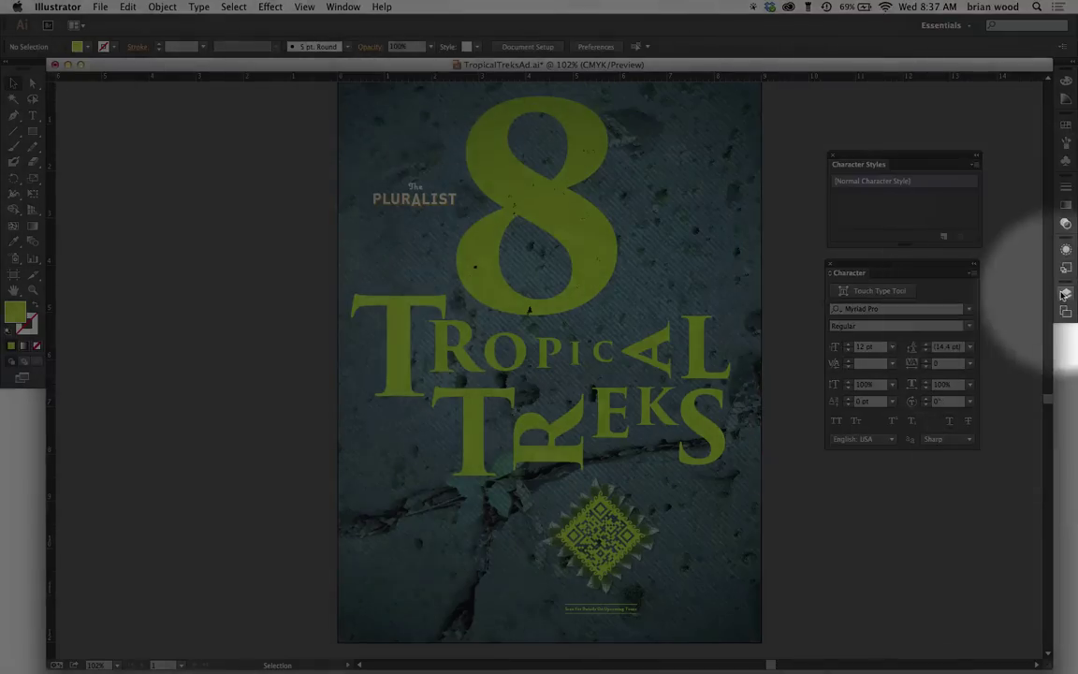
In the Layers panel, hide the finaltext layer and show the starttext layer.
left_click(1064, 293)
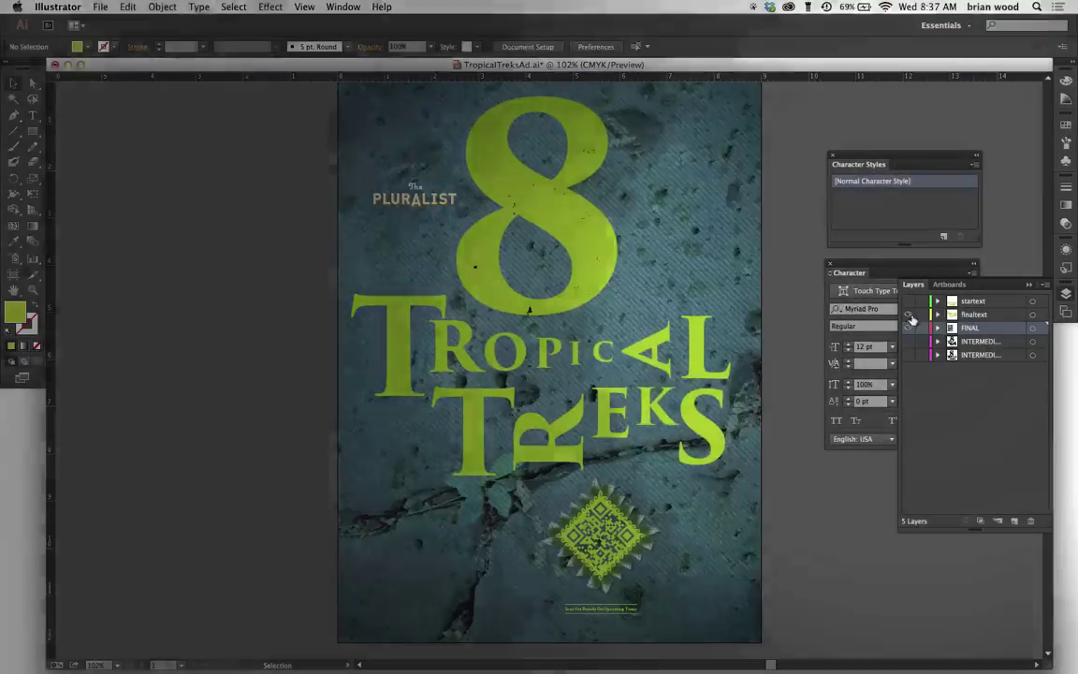
left_click(908, 301)
left_click(908, 314)
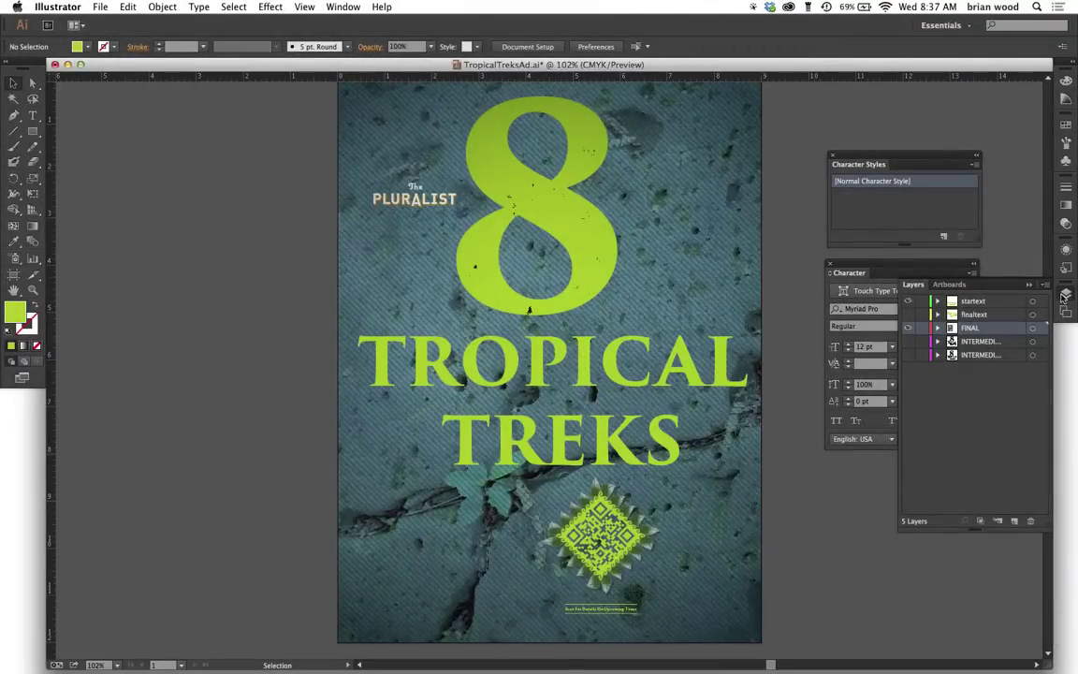
Leave text editing on the TROPICAL TREKS title and switch to the Touch Type Tool.
left_click(1064, 293)
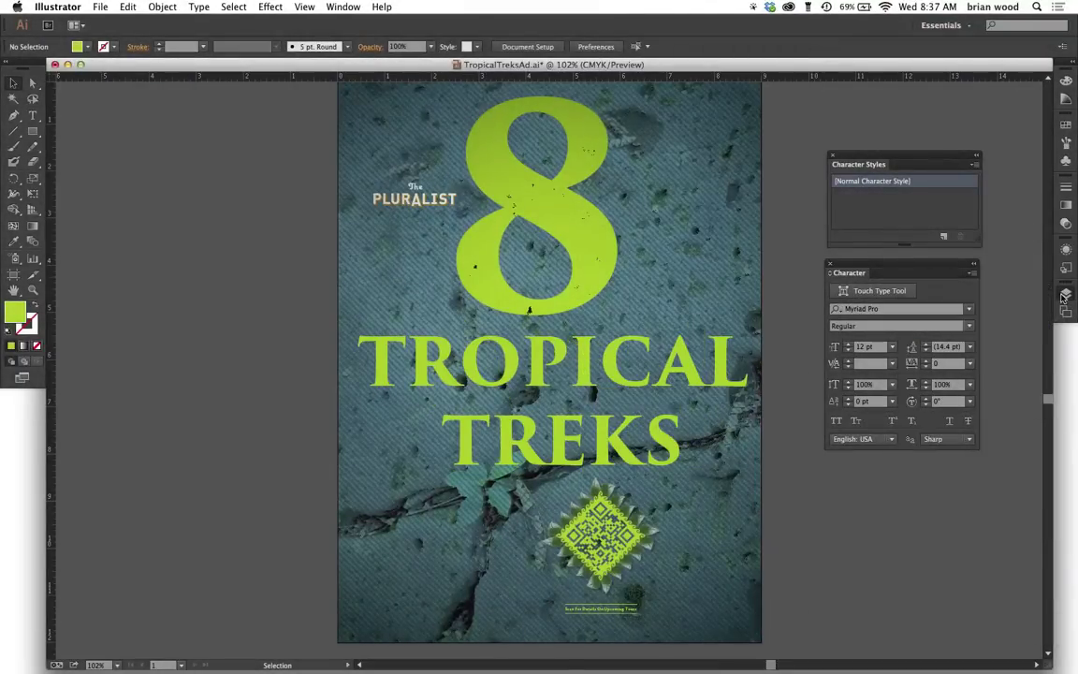
double_click(432, 329)
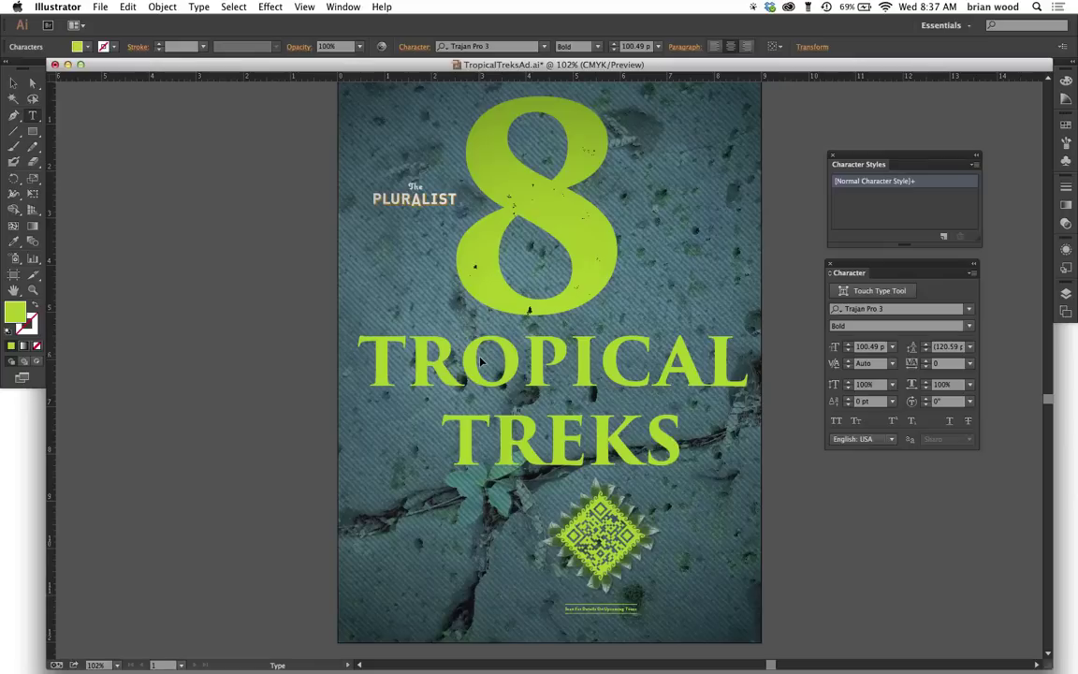
key("Escape")
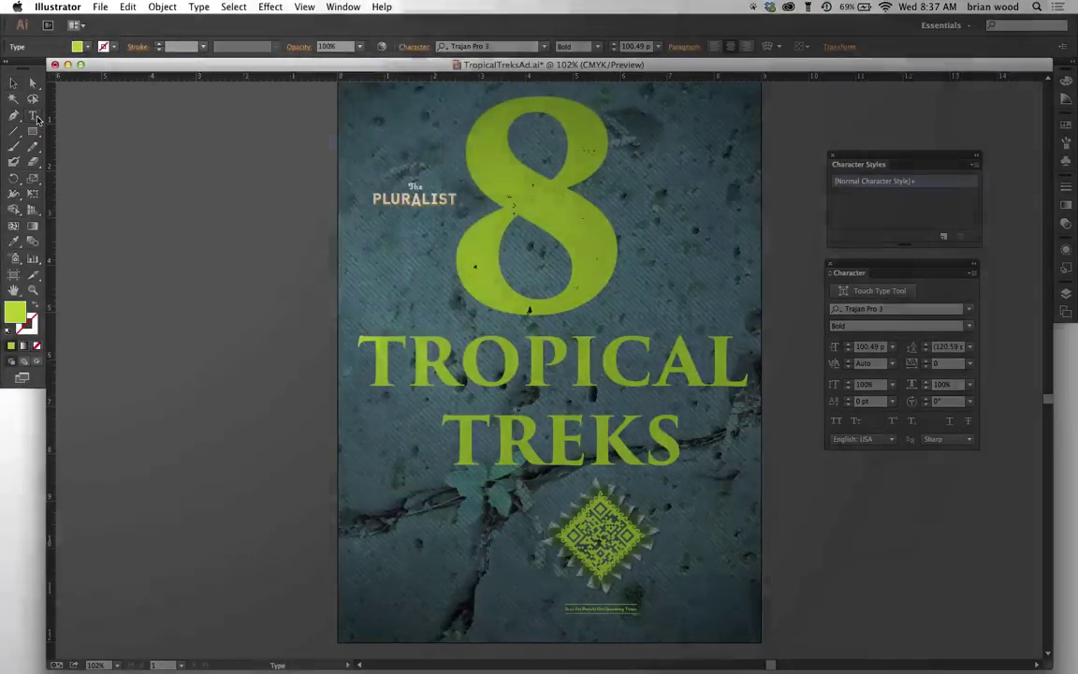
left_click_drag(37, 119, 105, 208)
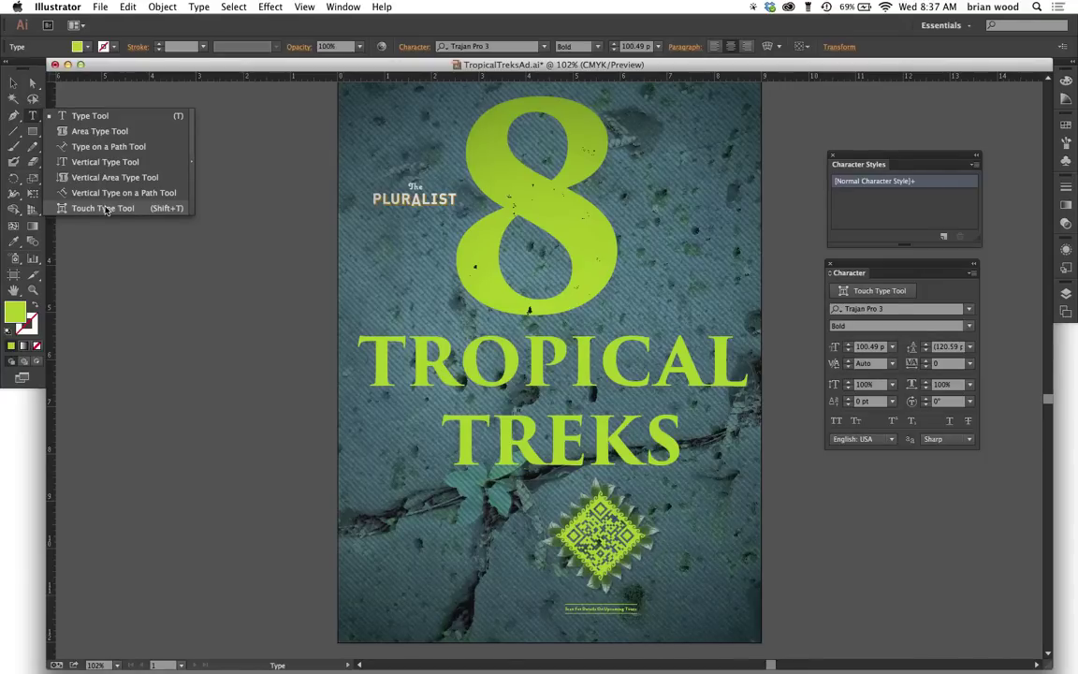
left_click_drag(106, 208, 106, 208)
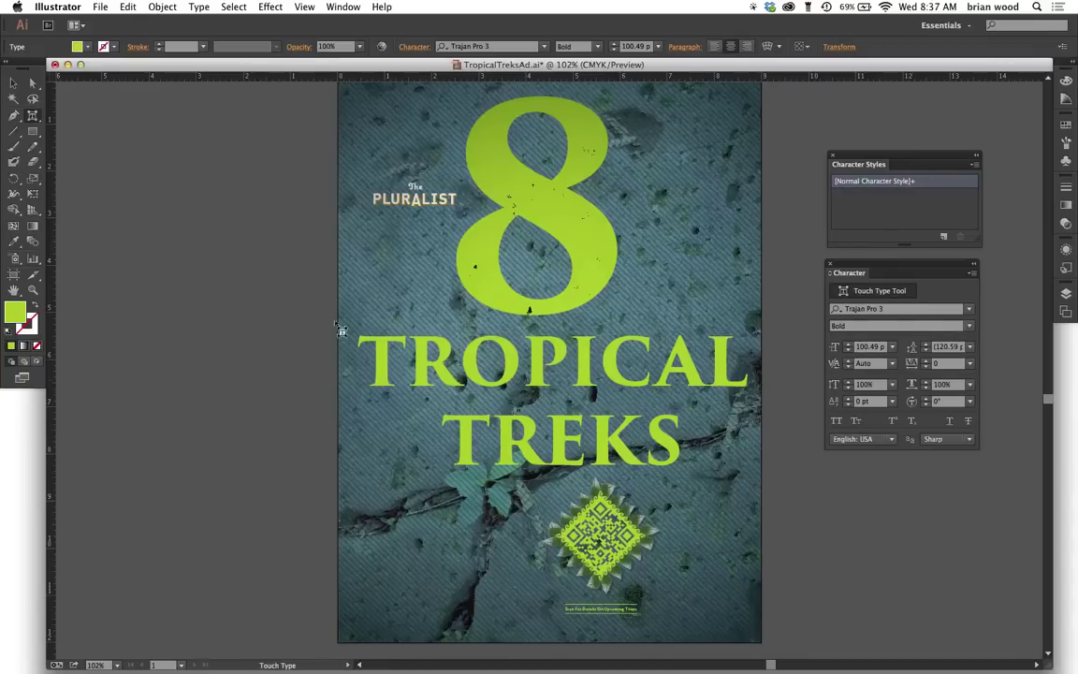
Scale the first T of TROPICAL to 281.62% by 249.47%, rotate it 10.76° and lower it into TREKS.
left_click(379, 361)
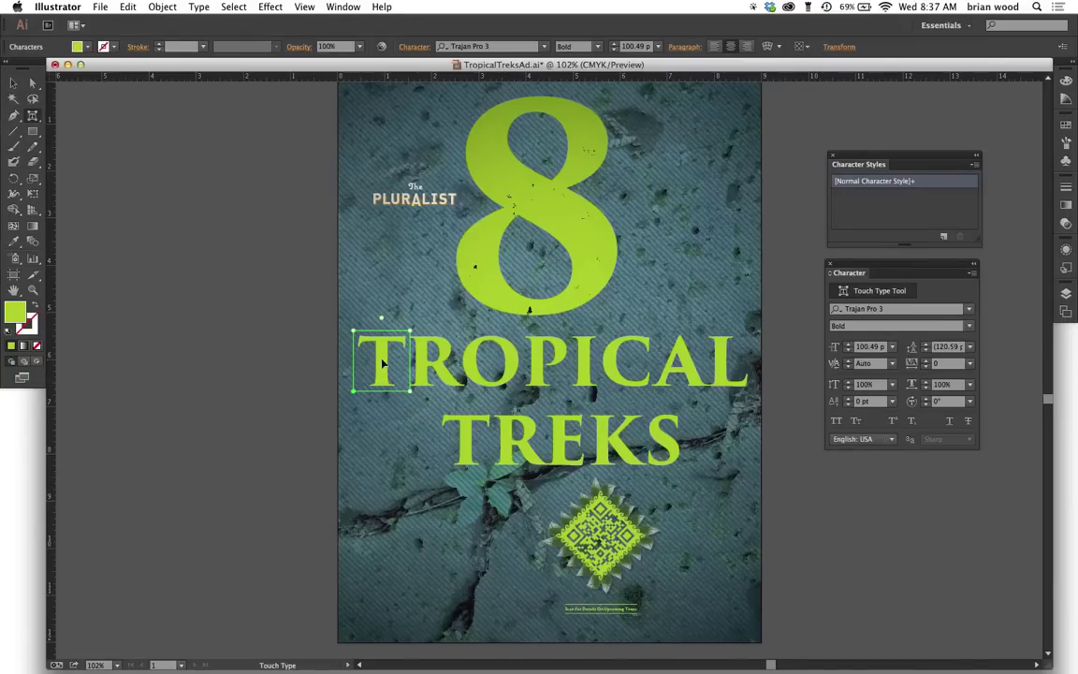
left_click_drag(842, 266, 507, 274)
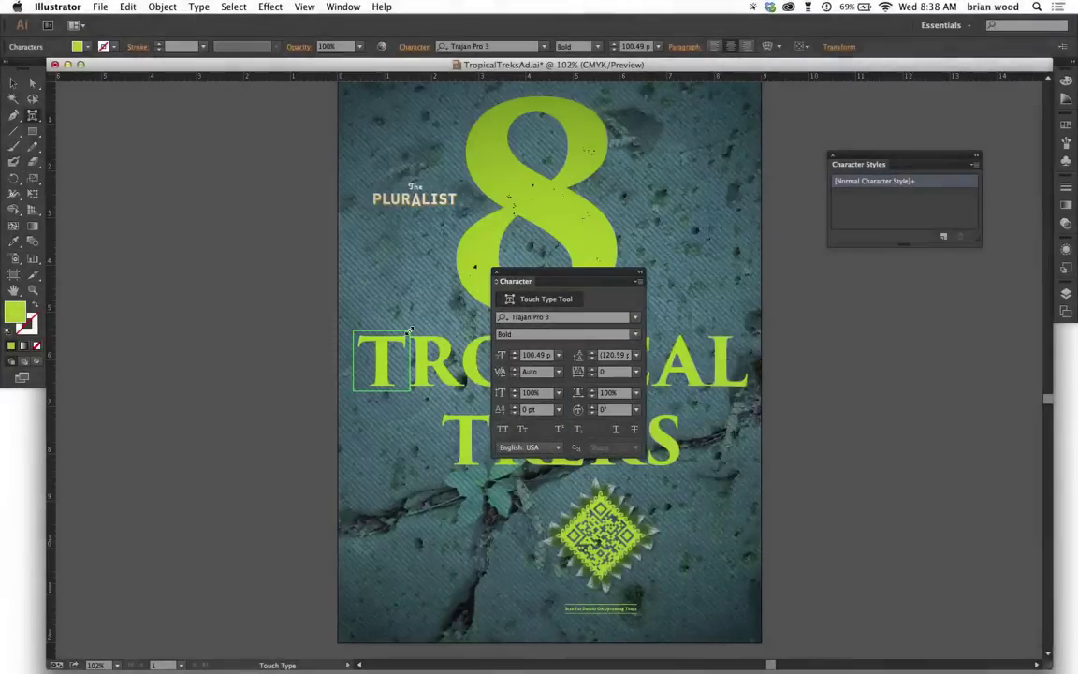
left_click_drag(410, 330, 467, 268)
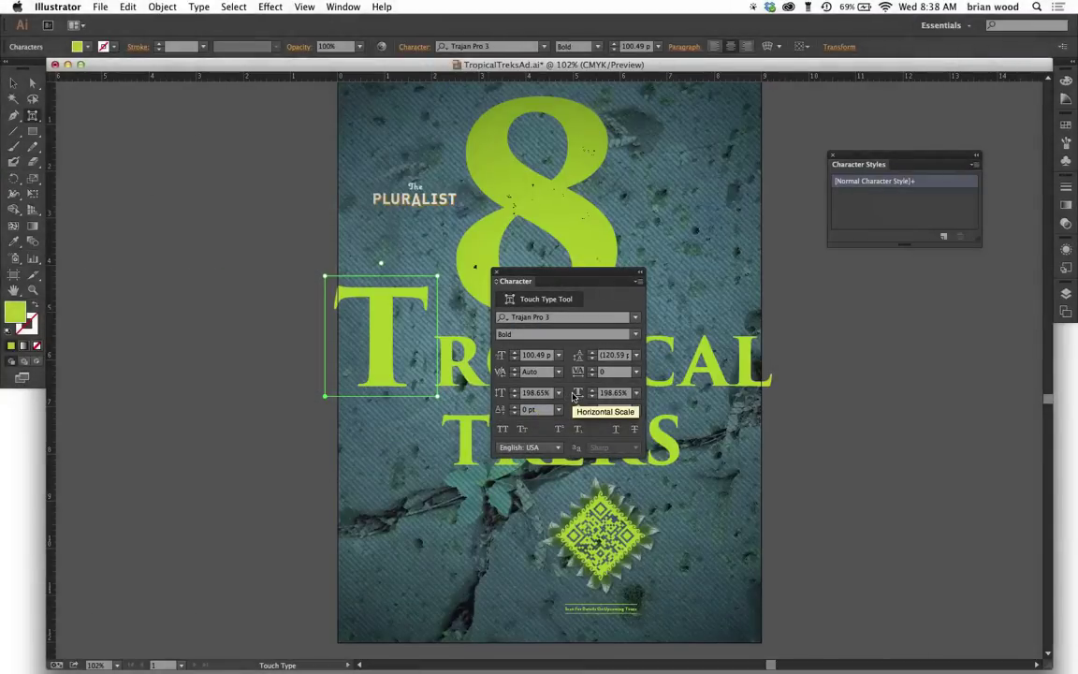
left_click_drag(381, 263, 359, 268)
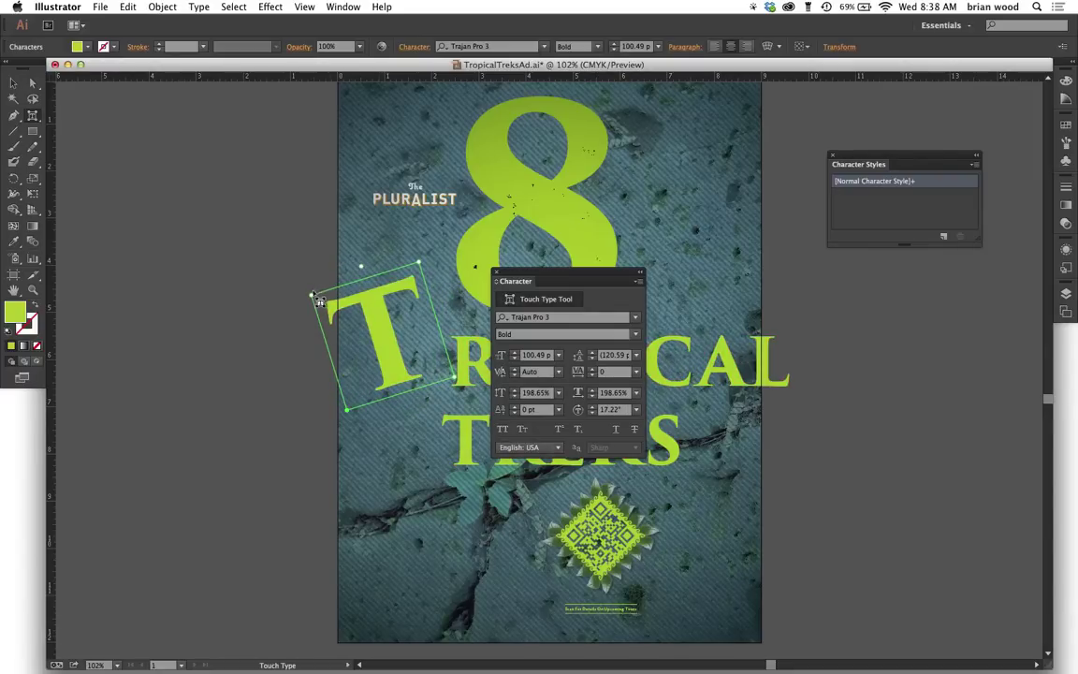
left_click_drag(310, 294, 304, 246)
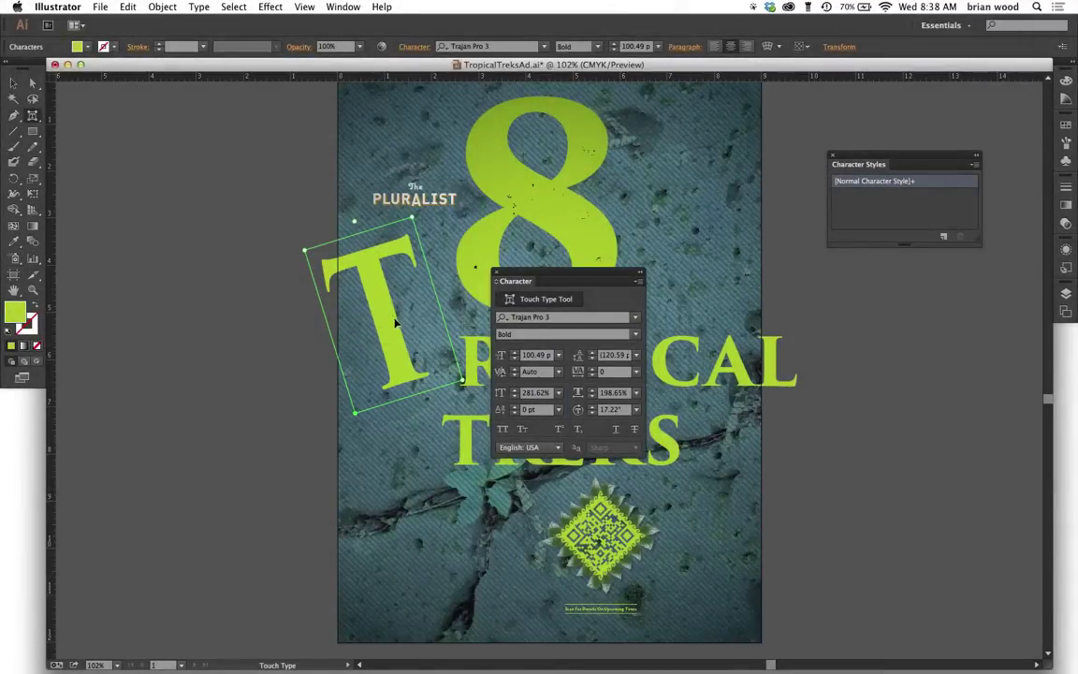
left_click_drag(395, 323, 364, 347)
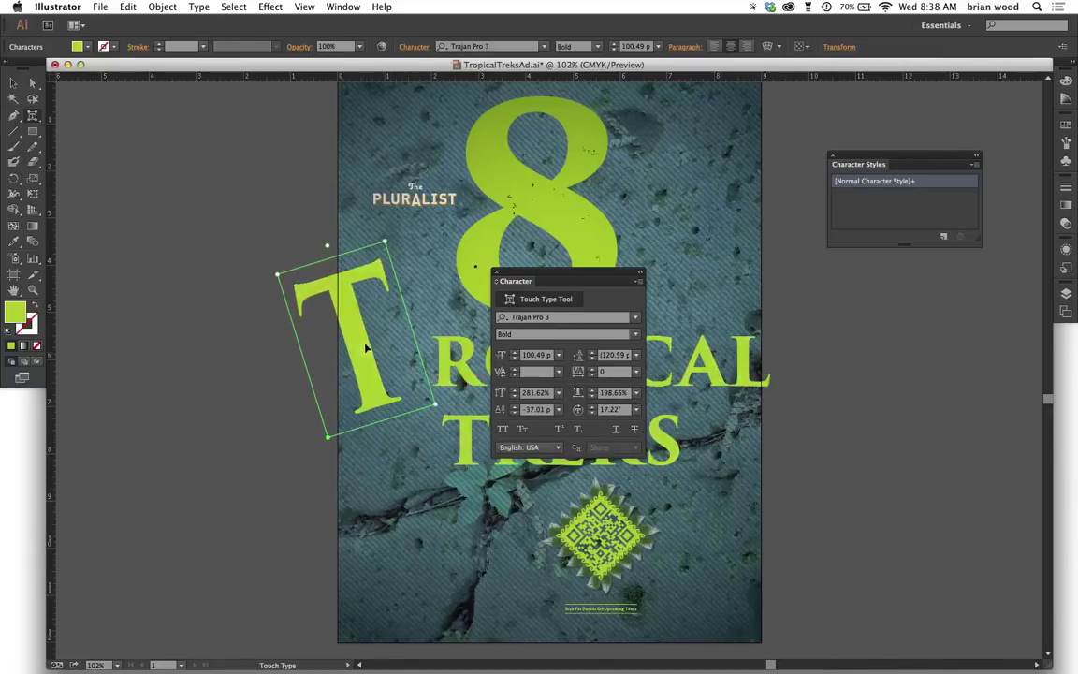
mouse_move(435, 405)
left_mouse_down()
mouse_move(486, 396)
mouse_move(448, 400)
left_mouse_up()
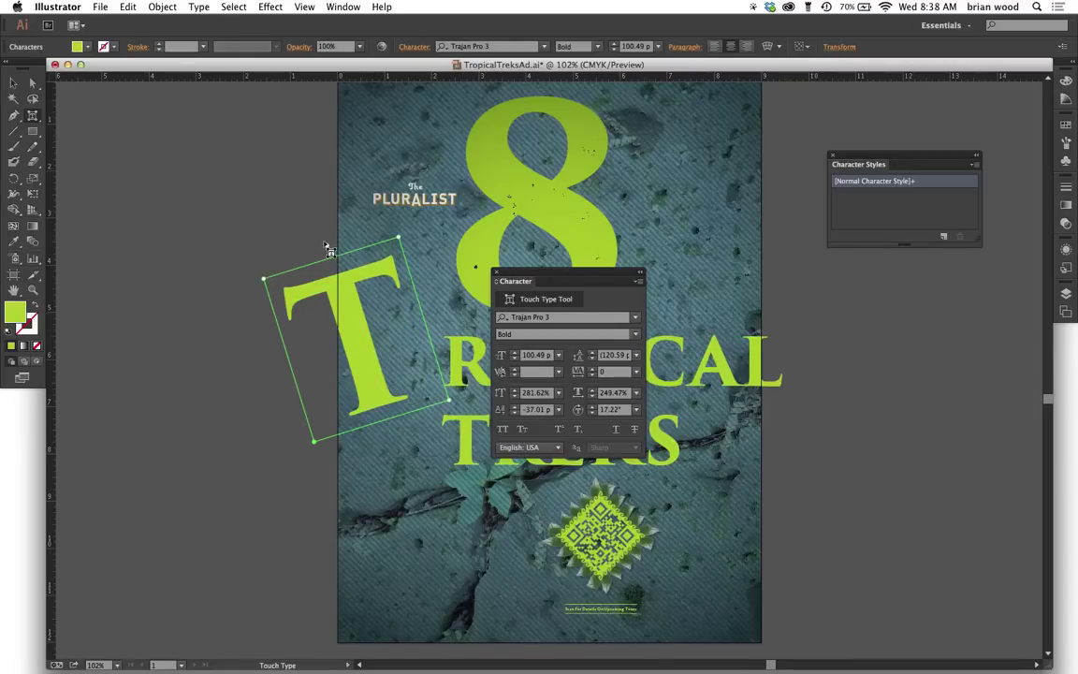
left_click_drag(326, 244, 413, 328)
left_click_drag(530, 281, 880, 369)
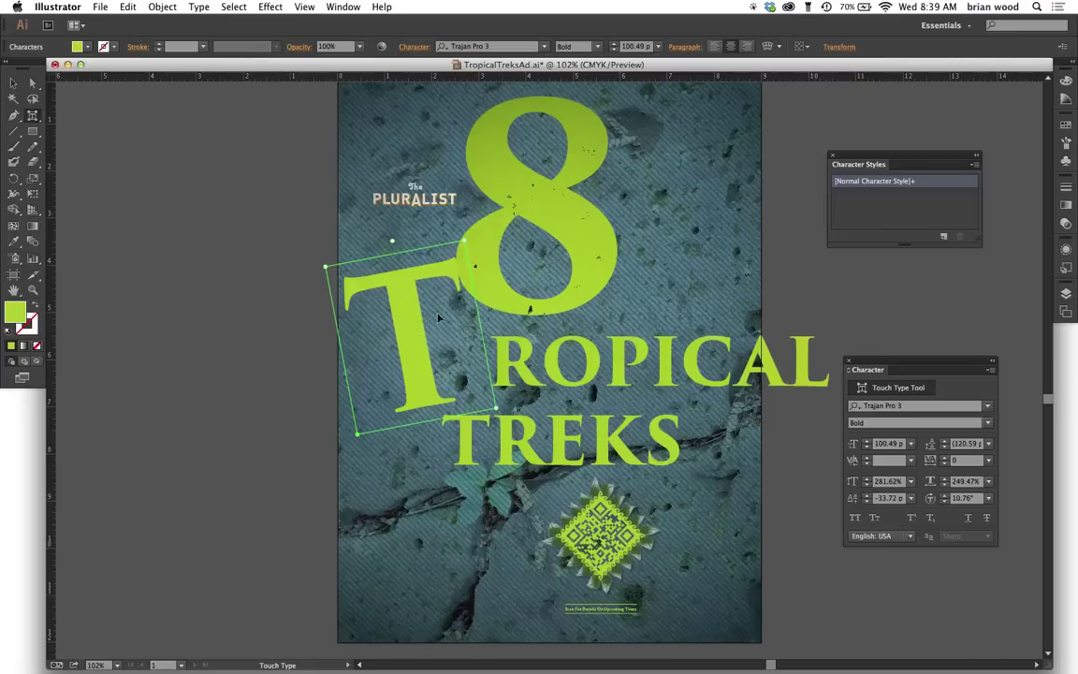
Shift the R of TROPICAL left and scale it to 125.91% with a 27.8 pt baseline shift.
left_click(482, 355)
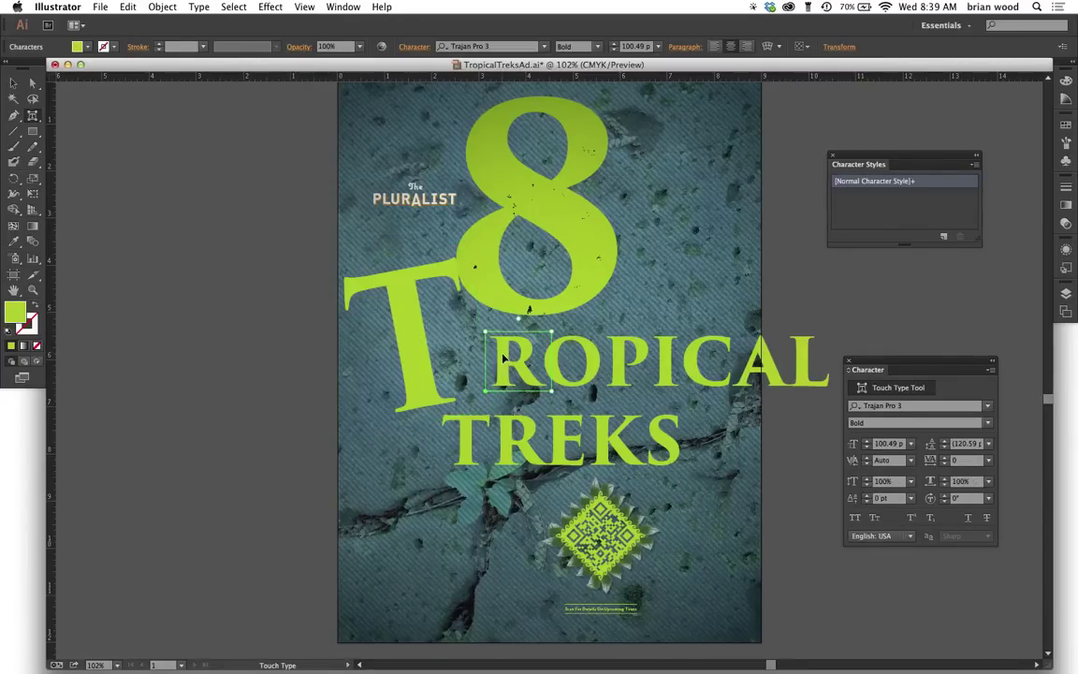
left_click_drag(482, 355, 451, 338)
left_click_drag(520, 323, 534, 301)
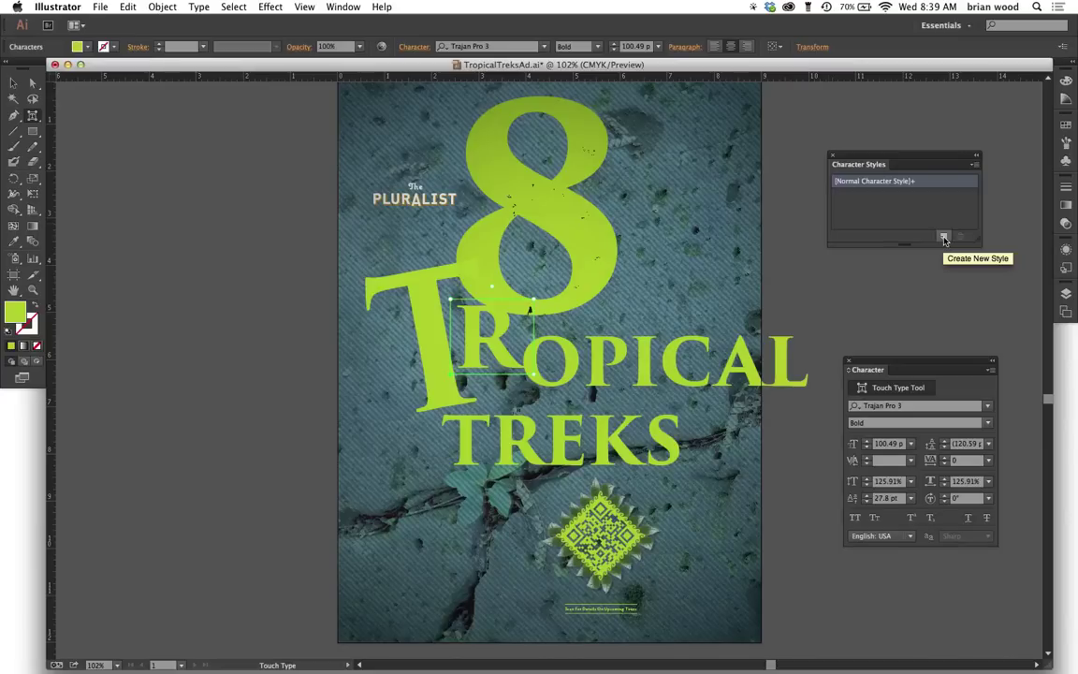
Save the enlarged R's formatting as a new character style named 'R'.
left_click(944, 237, "alt")
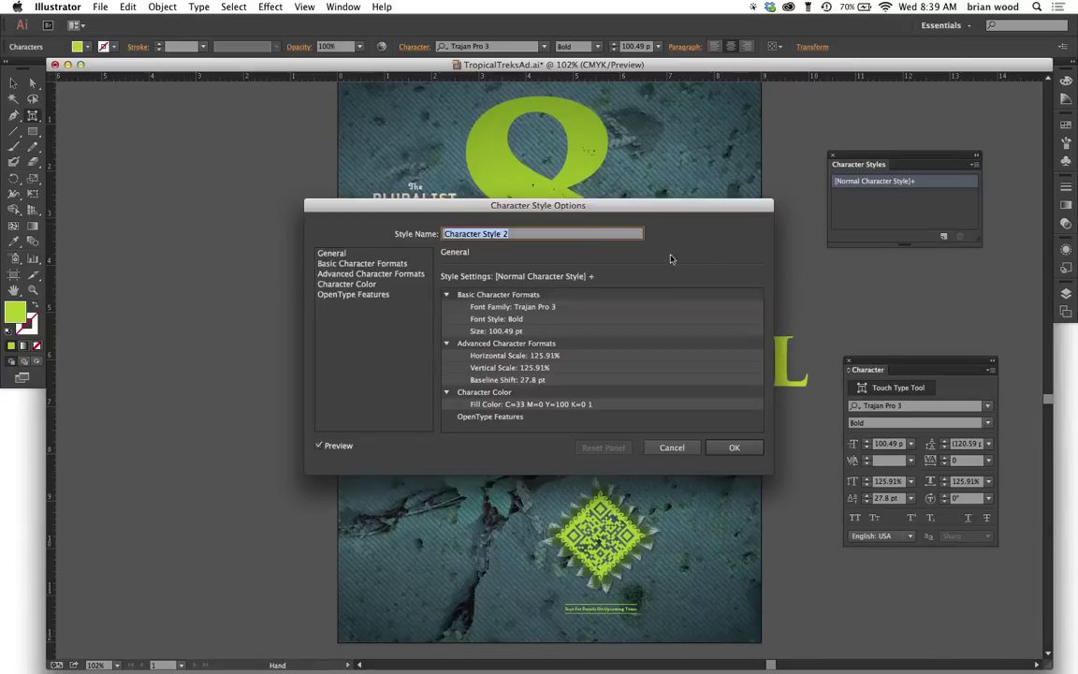
type("R")
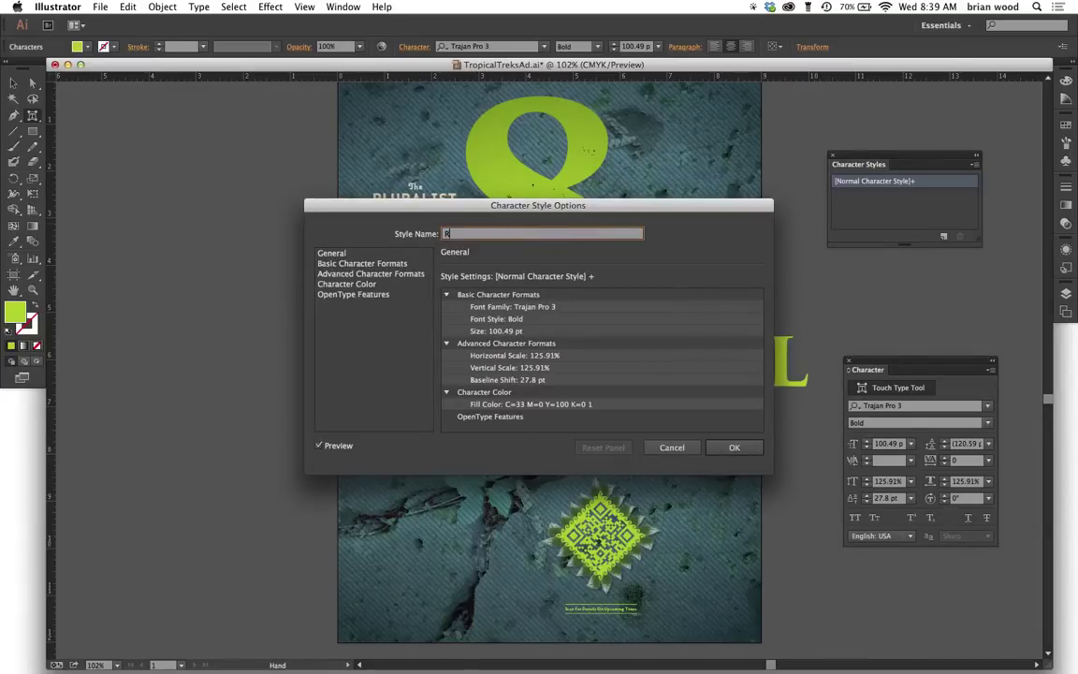
left_click_drag(591, 216, 570, 137)
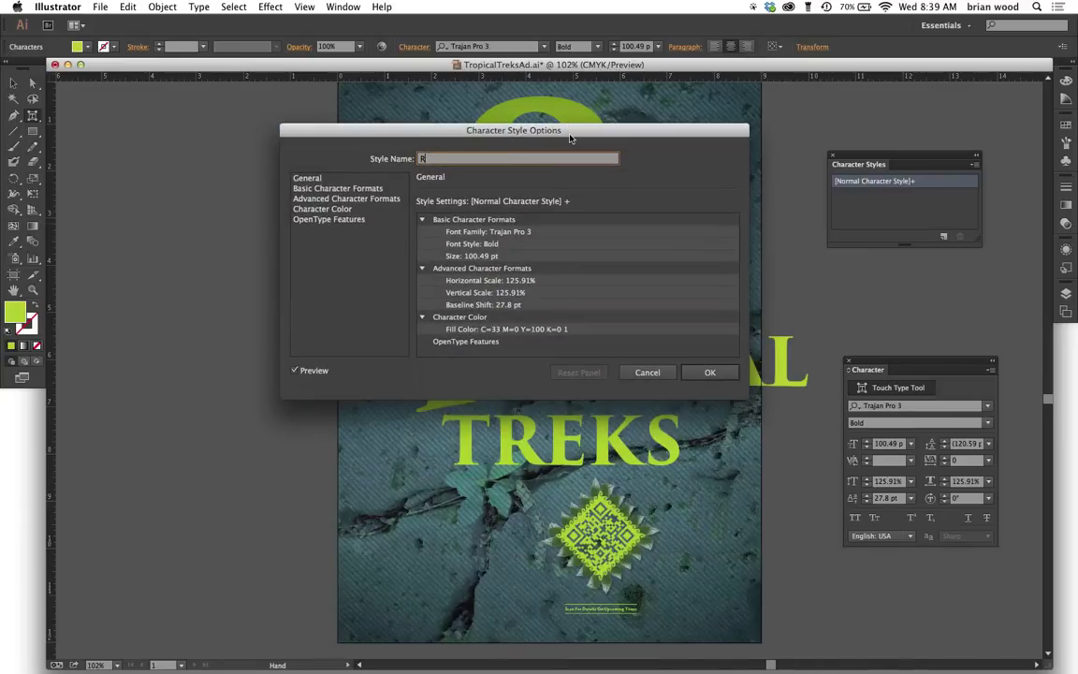
left_click(708, 372)
left_click(456, 412)
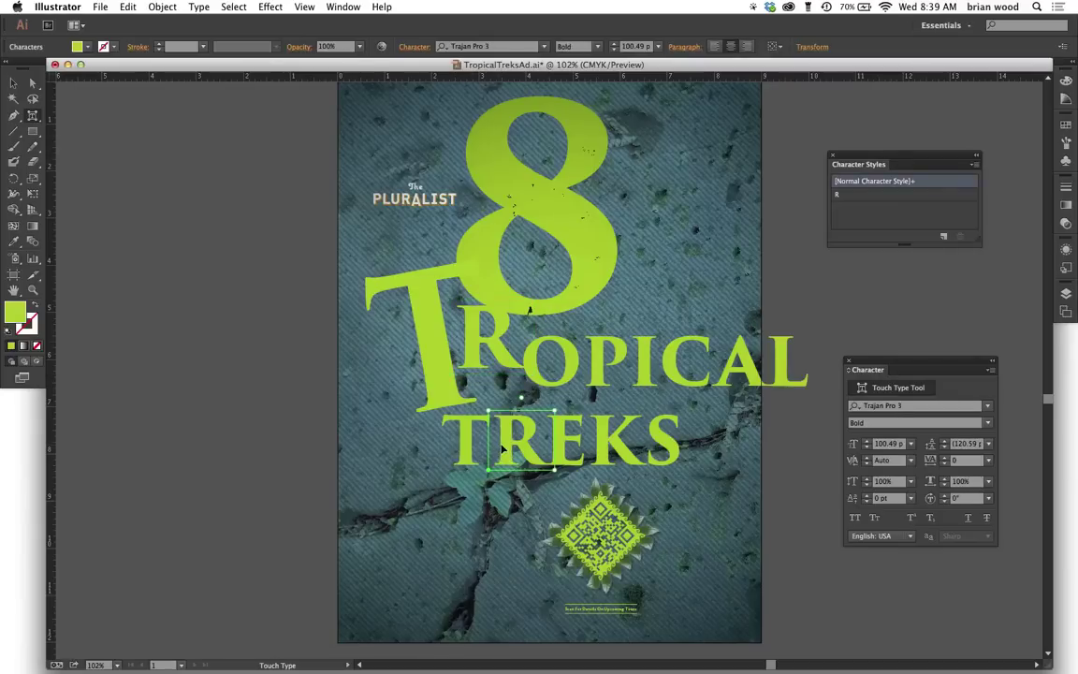
Apply the R style to the R of TREKS and save the big T's formatting as style 'T'.
left_click(838, 195)
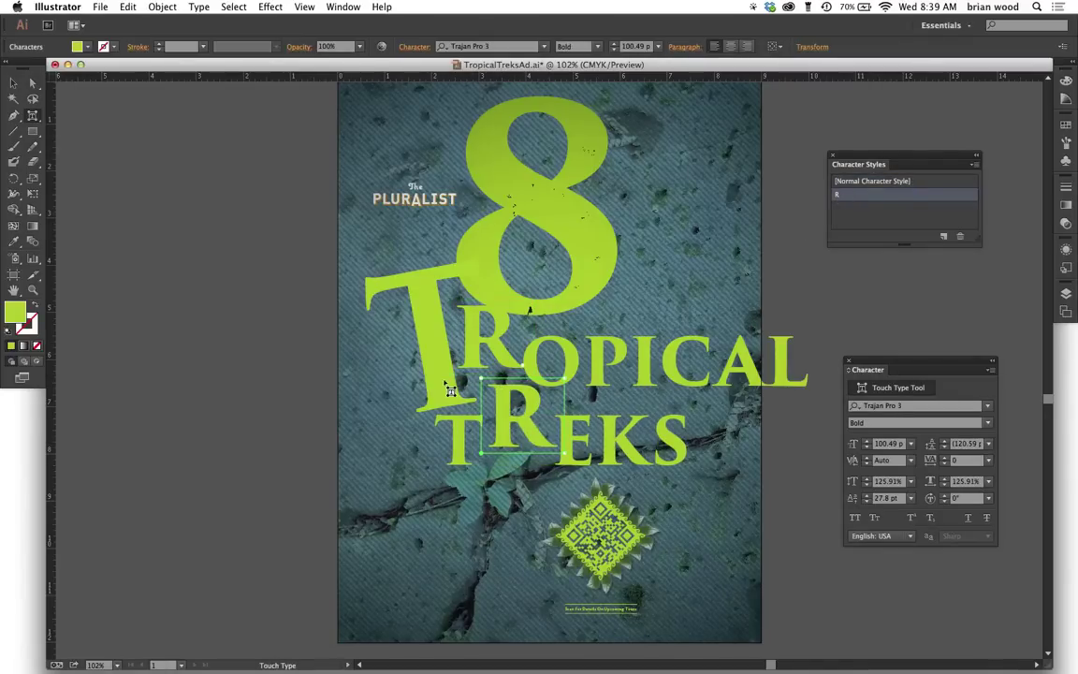
left_click(404, 344)
left_click(943, 237, "alt")
type("T")
key("Return")
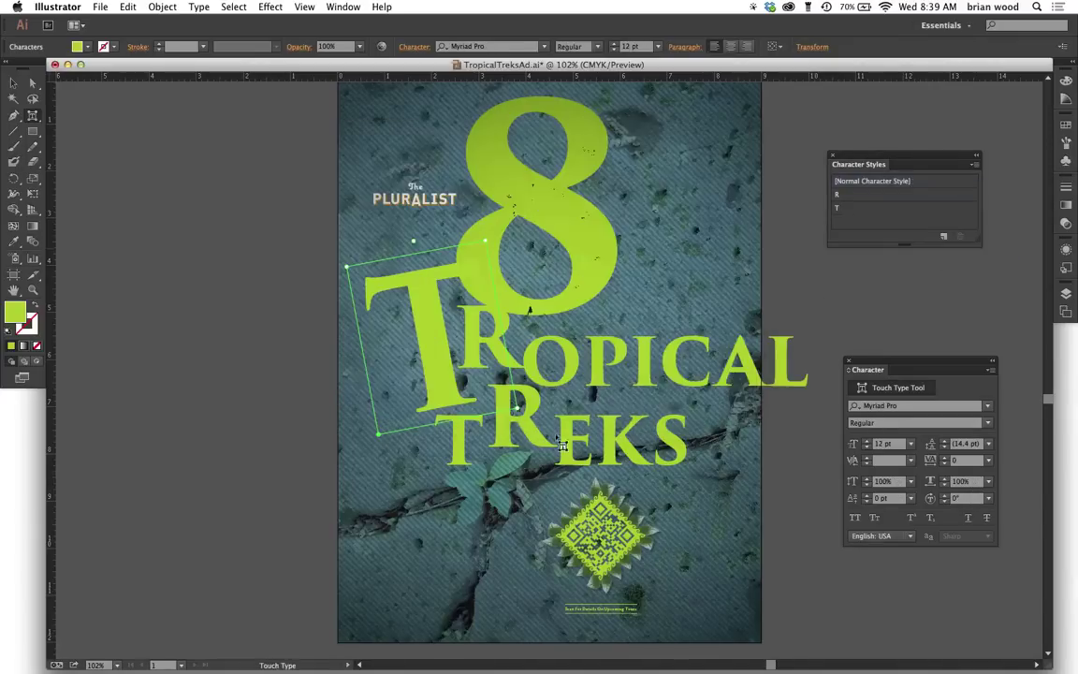
Apply the T style to the T of TREKS, then select its R, T and E.
left_click(418, 418)
left_click(838, 207)
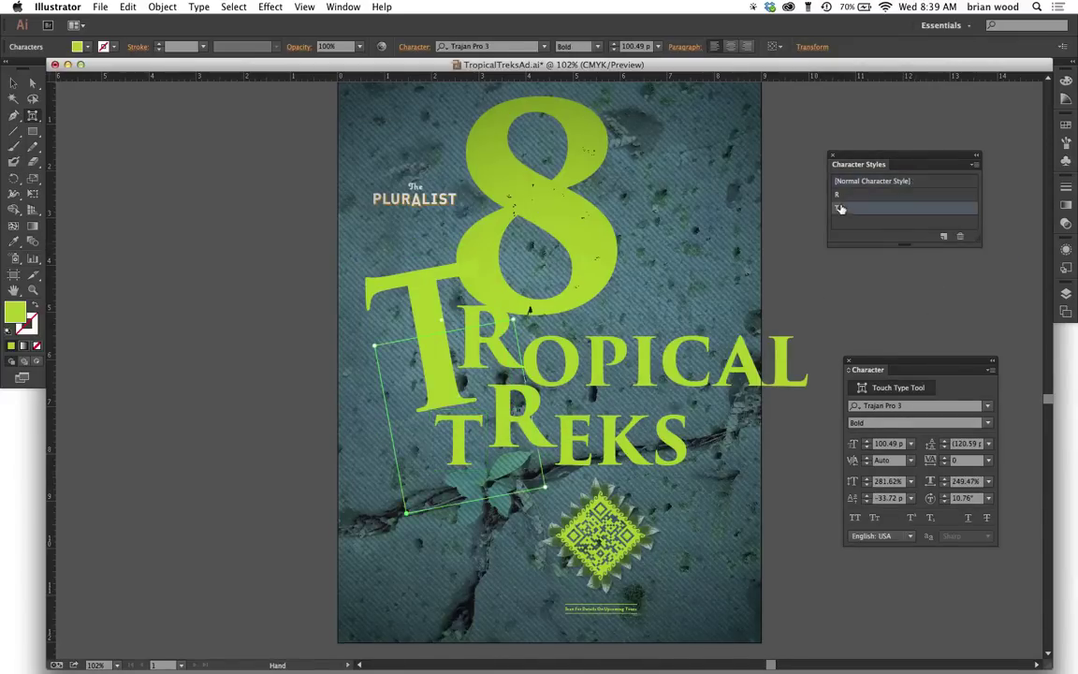
left_click(571, 409)
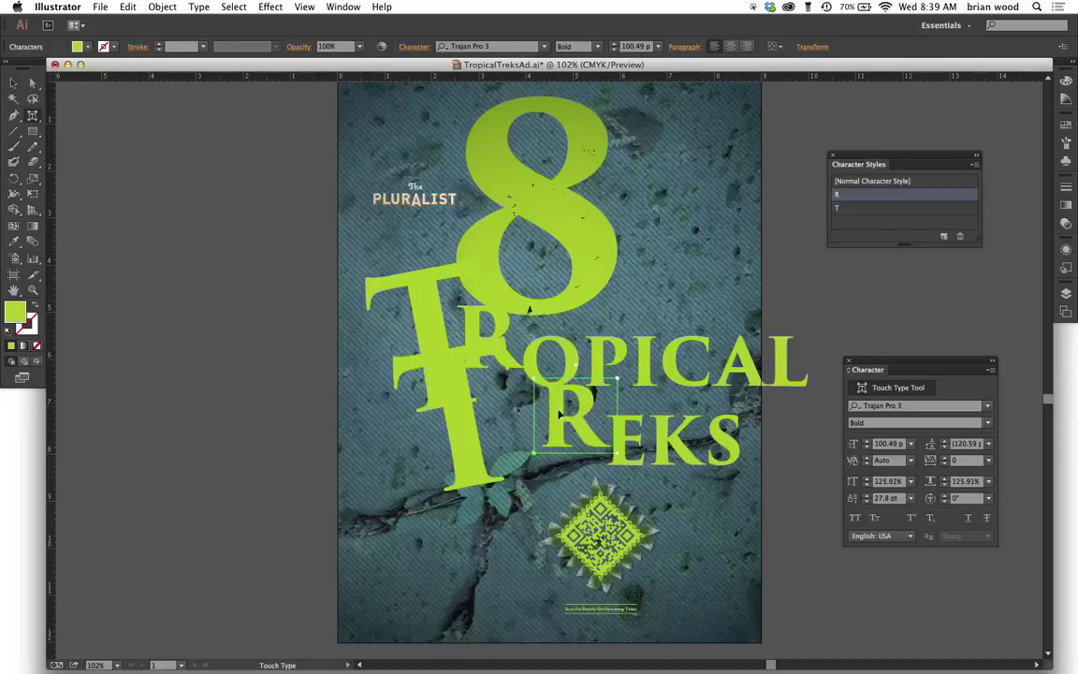
left_click(488, 420)
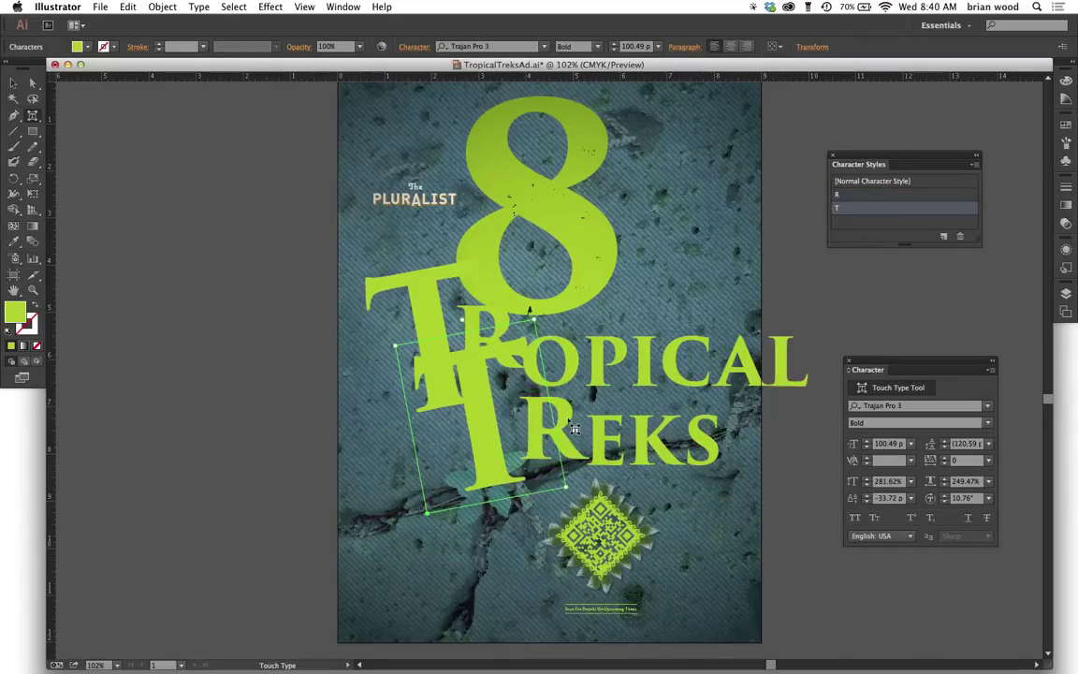
left_click(612, 445)
left_click(613, 446)
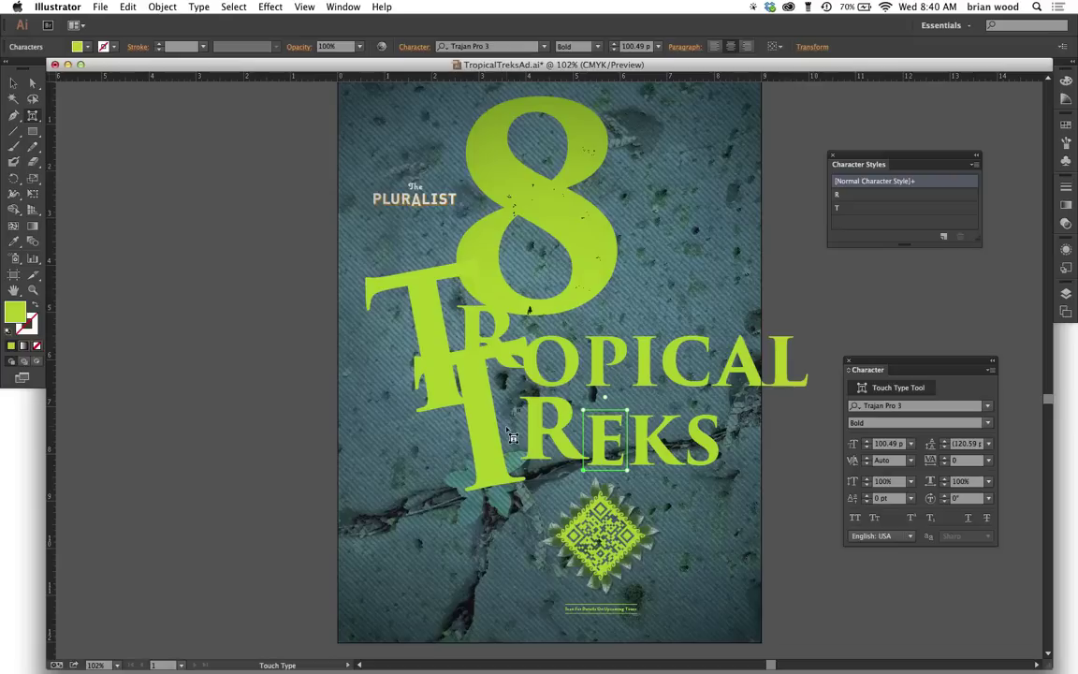
Undo the recent letter changes and return to the Touch Type tool.
key("Escape")
key("ctrl+z")
key("ctrl+z")
key("ctrl+z")
key("ctrl+z")
key("shift+t")
left_click(494, 333)
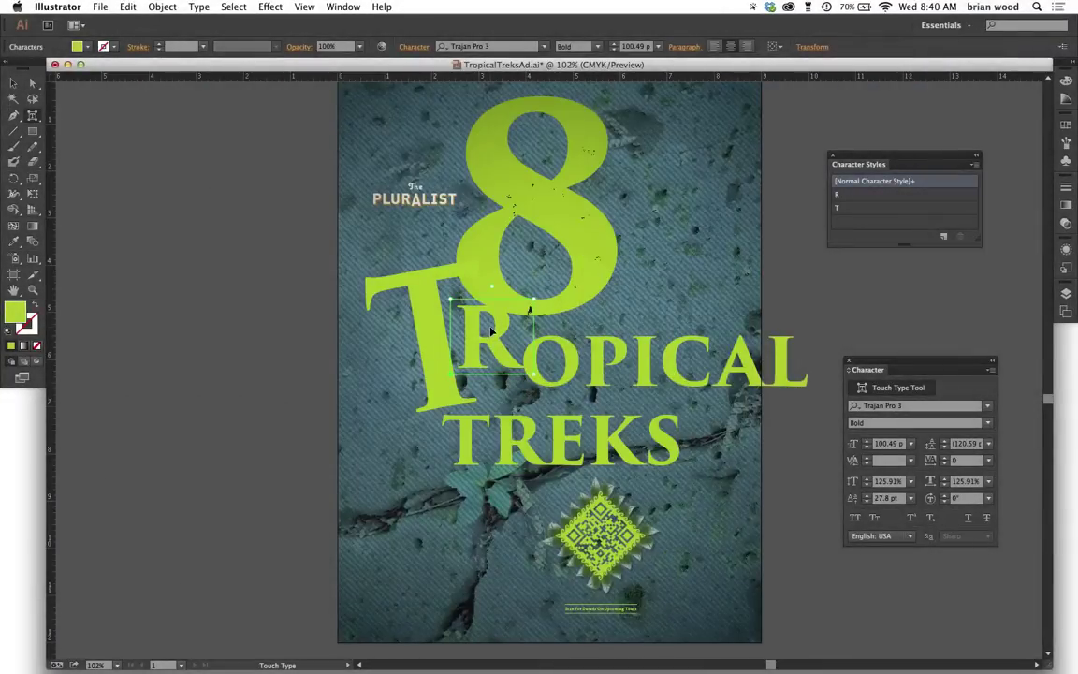
Apply a saved character style to the R of TREKS and return its E to normal.
left_click(511, 435)
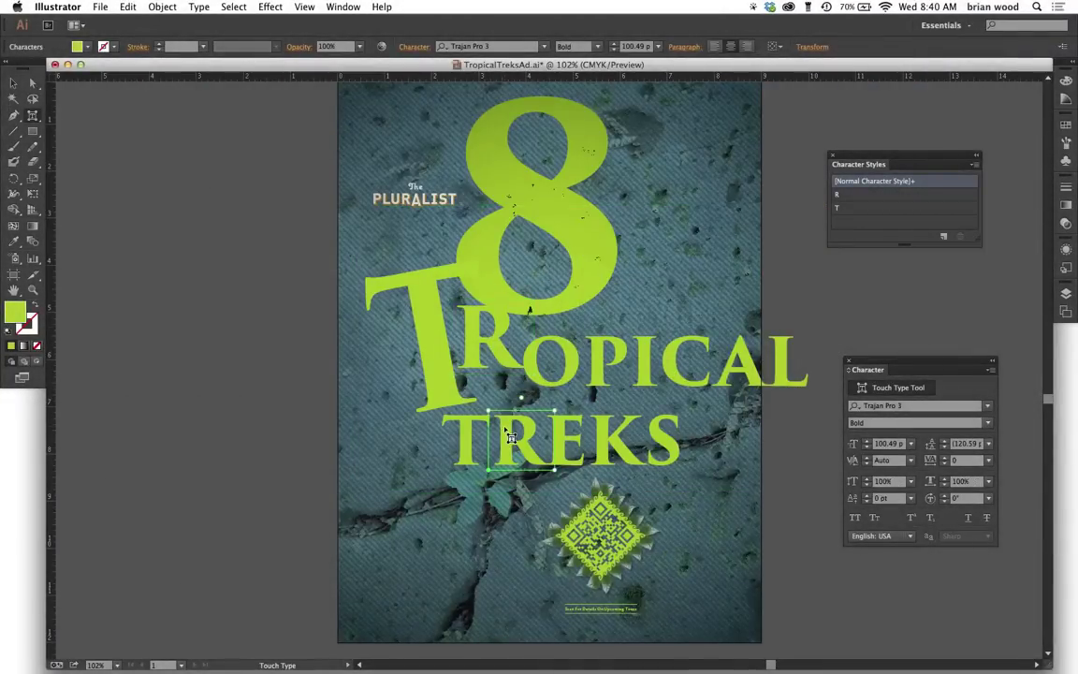
left_click(852, 207)
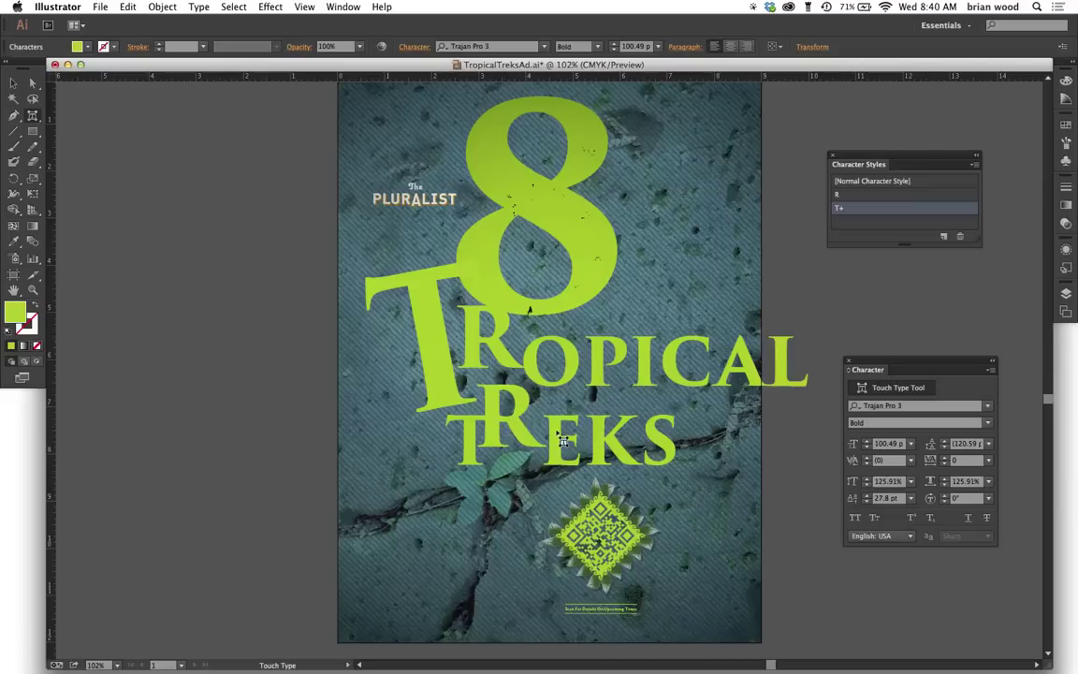
left_click(562, 438)
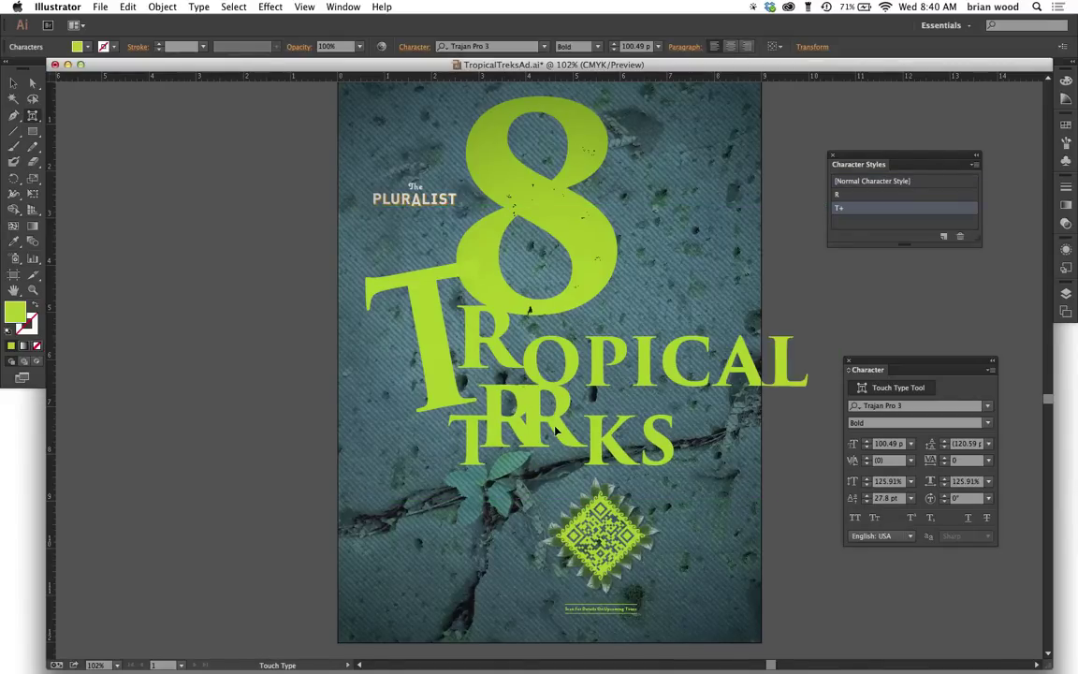
left_click(555, 431)
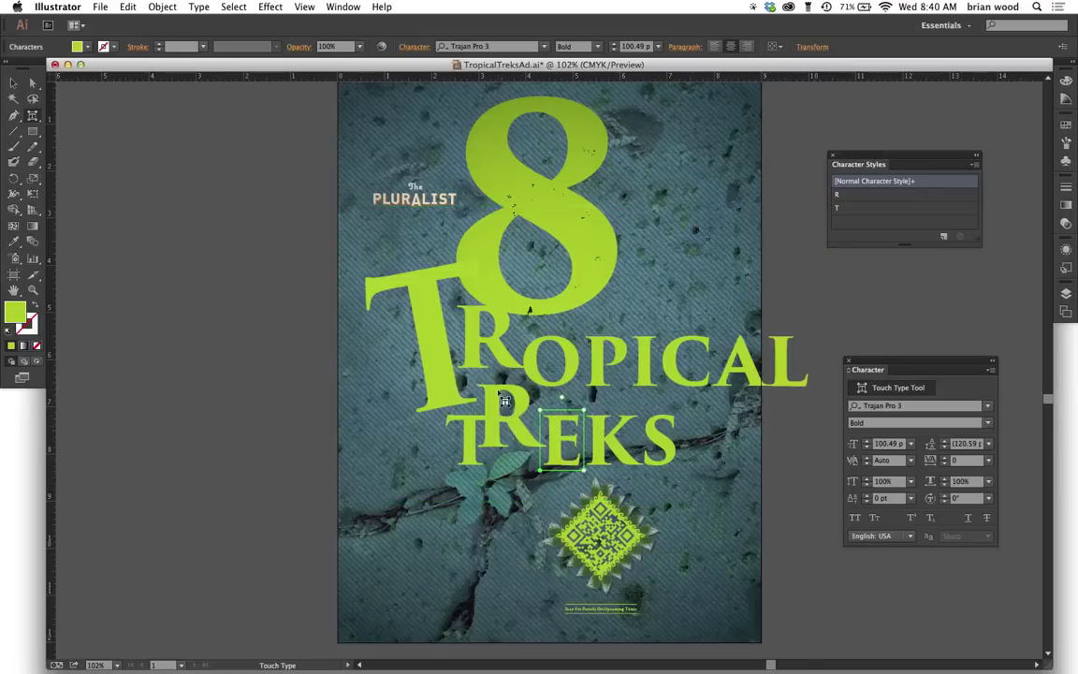